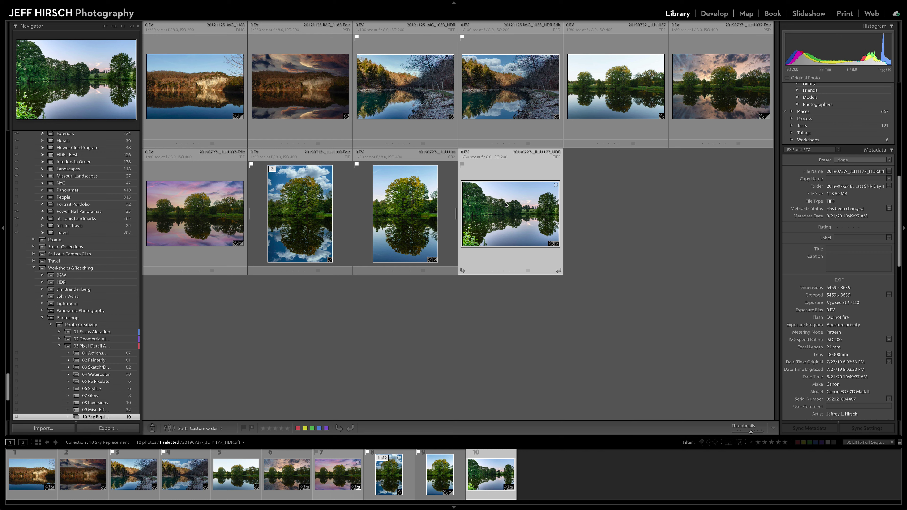
# Open the lake photo 20190727-_JLH1177_HDR.tiff from Lightroom in Adobe Photoshop 2020 for editing and switch to Photoshop.
pyautogui.rightClick(505, 204)
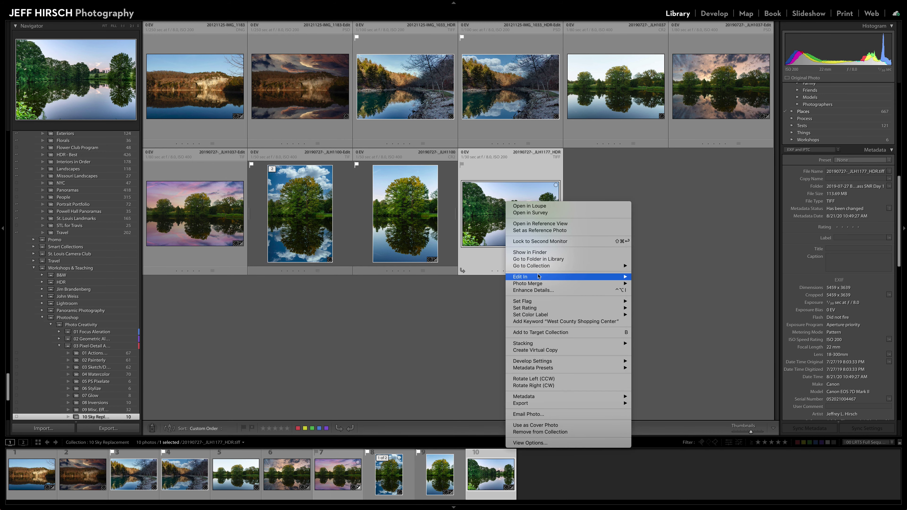
pyautogui.moveTo(540, 278)
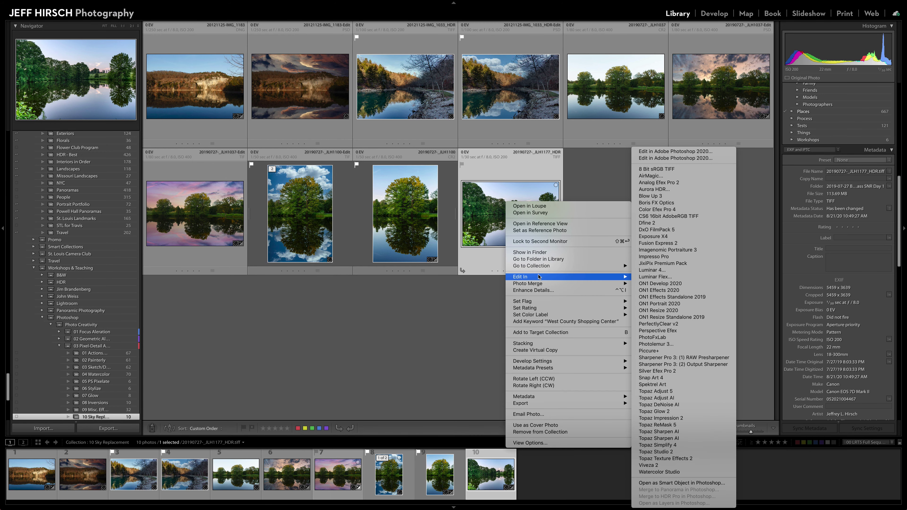
pyautogui.click(675, 151)
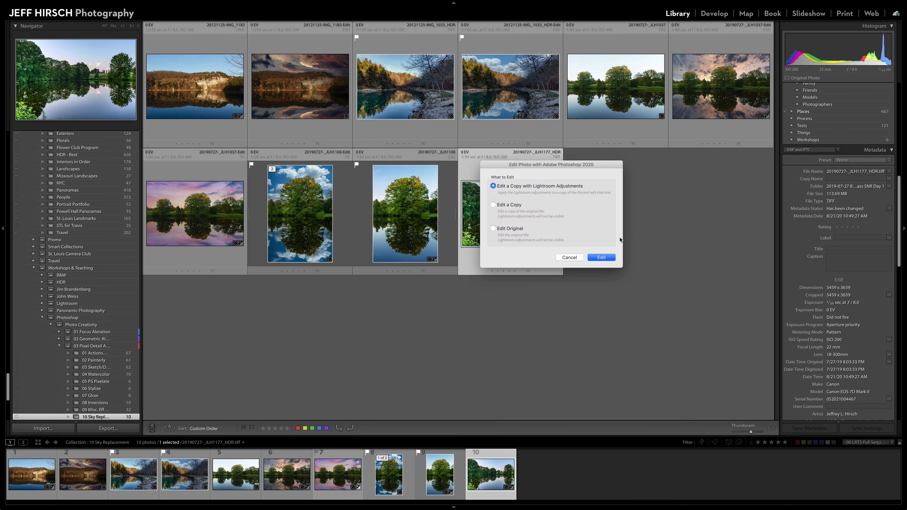
pyautogui.click(601, 258)
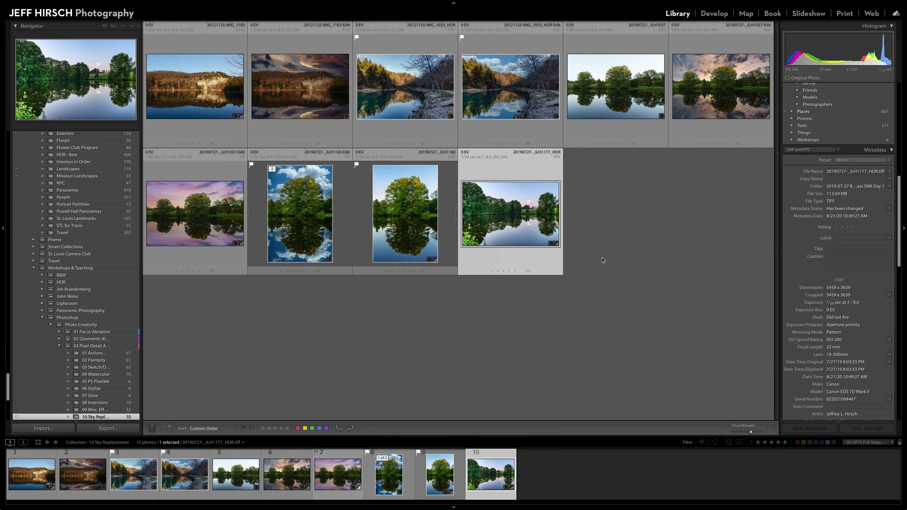
pyautogui.press('super+Tab')
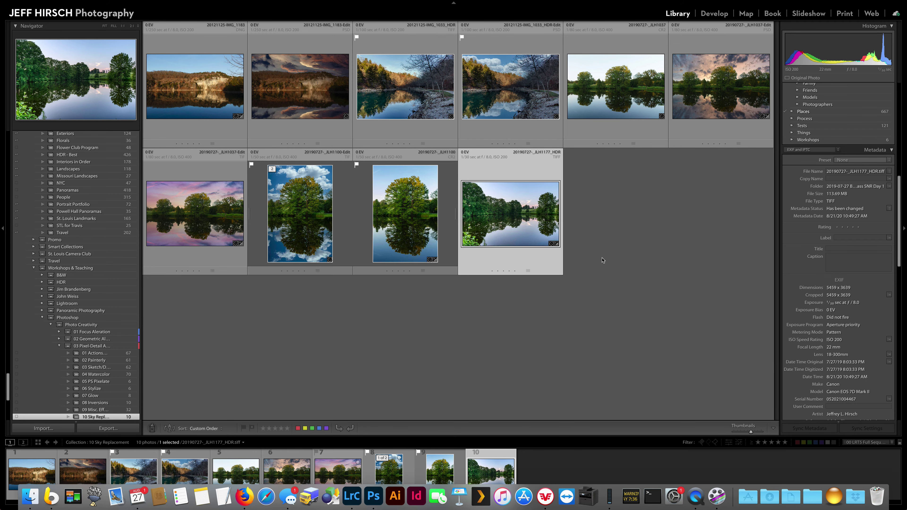
pyautogui.press('super+Tab')
# Open the lake photo in the Skylum Luminar 4 filter.
pyautogui.click(166, 5)
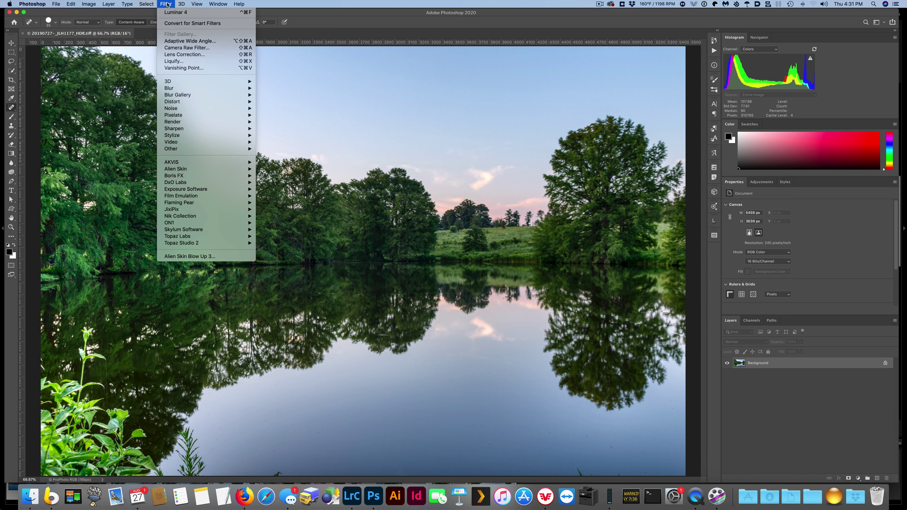
pyautogui.moveTo(196, 230)
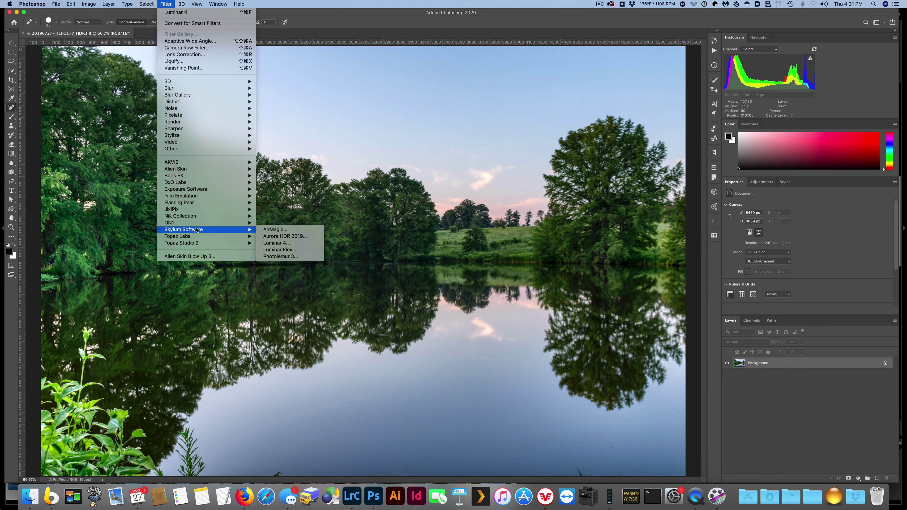
pyautogui.click(279, 242)
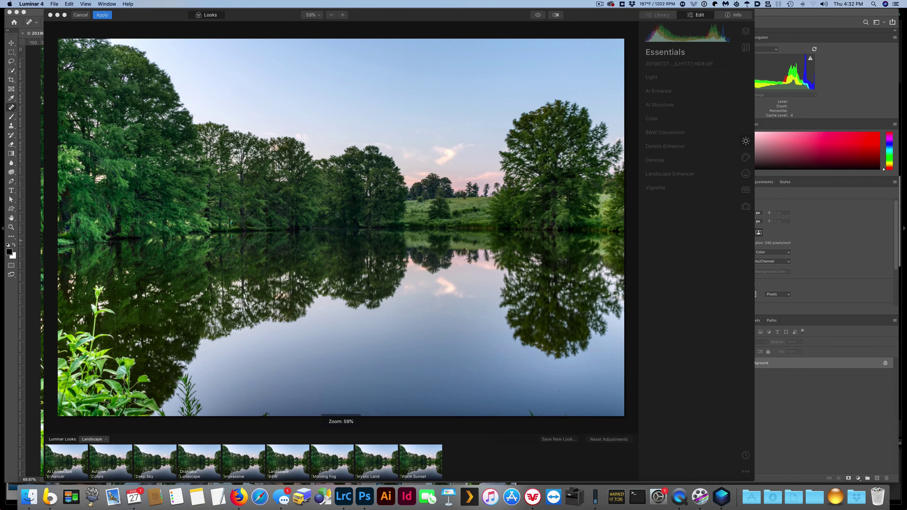
# Replace the photo's sky with the Sunset 4 sky using the creative AI Sky Replacement filter.
pyautogui.click(746, 161)
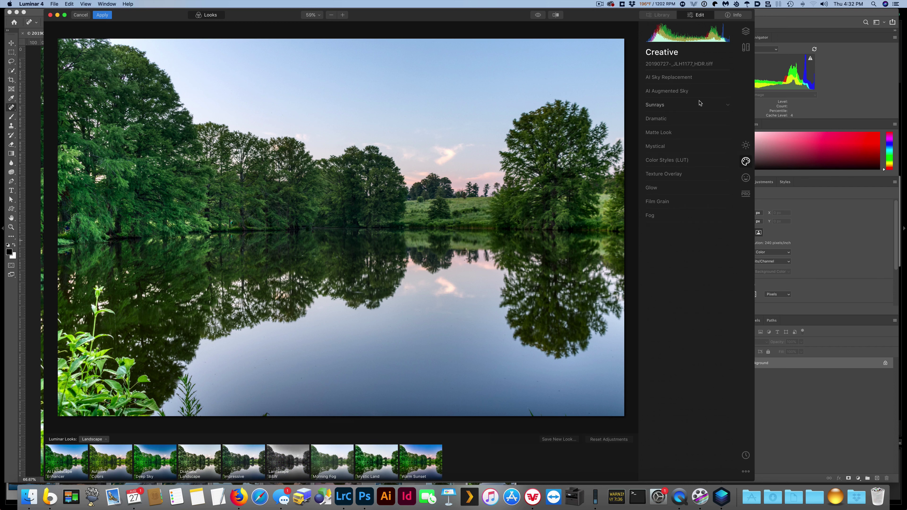
pyautogui.click(691, 78)
pyautogui.click(684, 89)
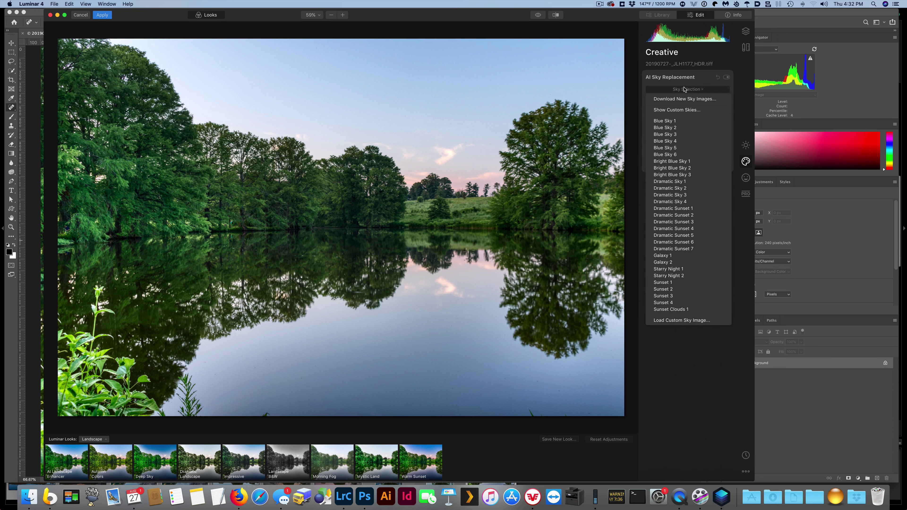
pyautogui.click(679, 302)
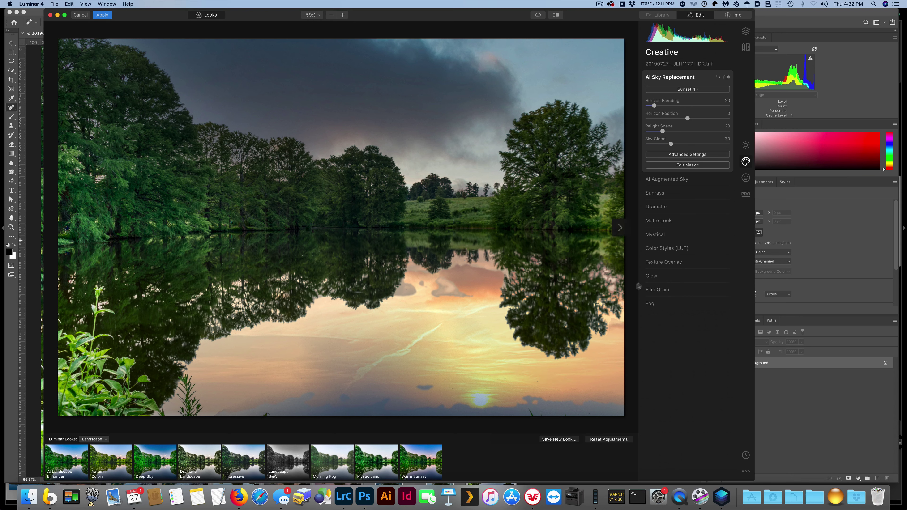
# Limit the sky replacement to the area above the shoreline with a narrow horizontal gradient mask and set Horizon Position to 57.
pyautogui.click(687, 165)
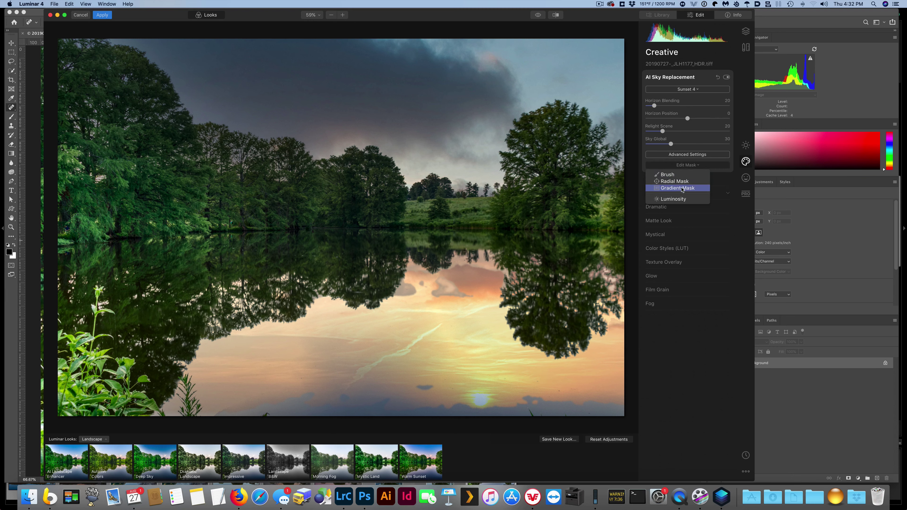
pyautogui.click(682, 188)
pyautogui.moveTo(373, 221); pyautogui.dragTo(372, 238)
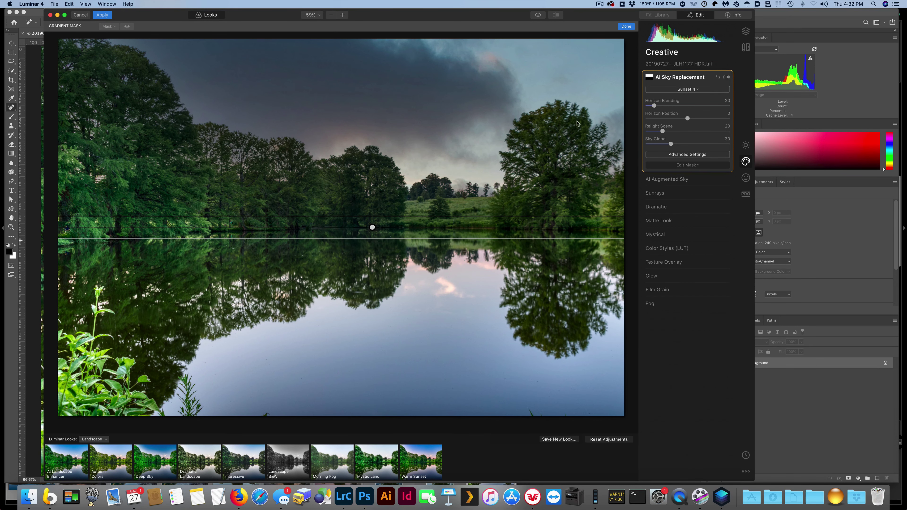
pyautogui.moveTo(687, 119); pyautogui.dragTo(712, 119)
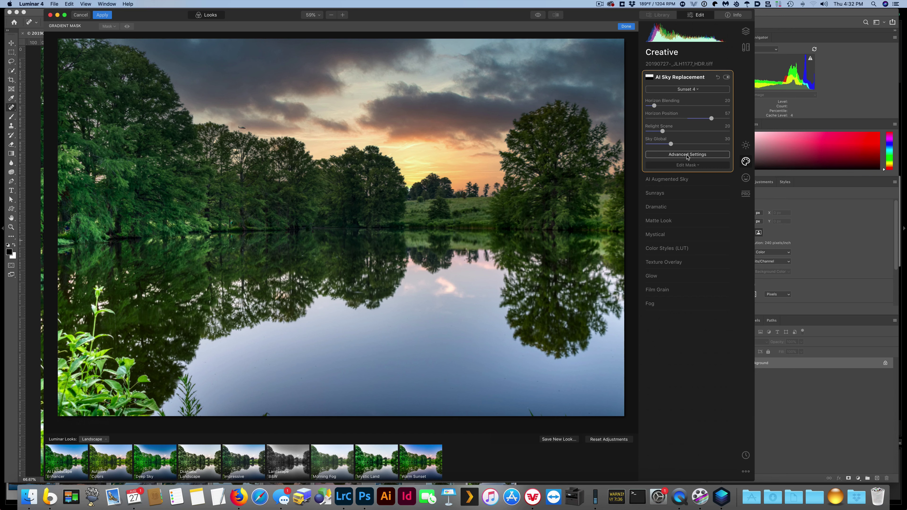
pyautogui.click(687, 155)
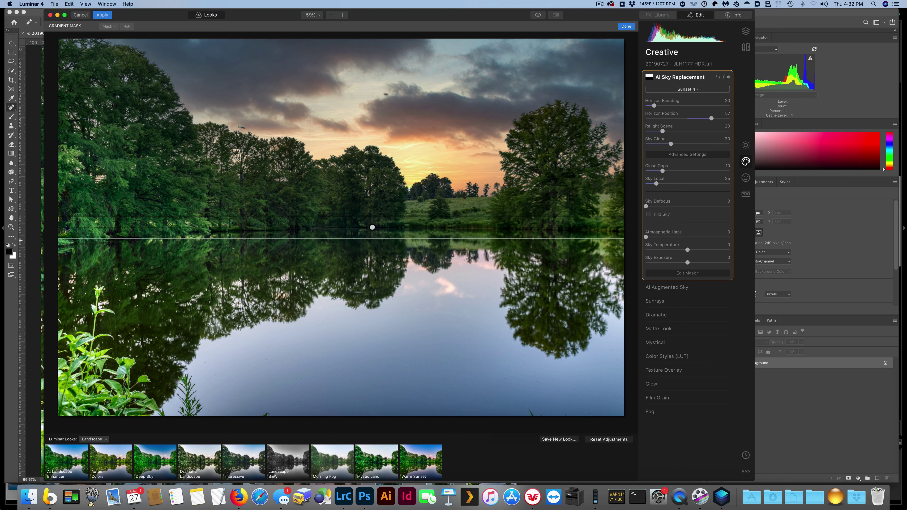
# Apply the Luminar sky replacement and return to the photo in Photoshop.
pyautogui.click(104, 16)
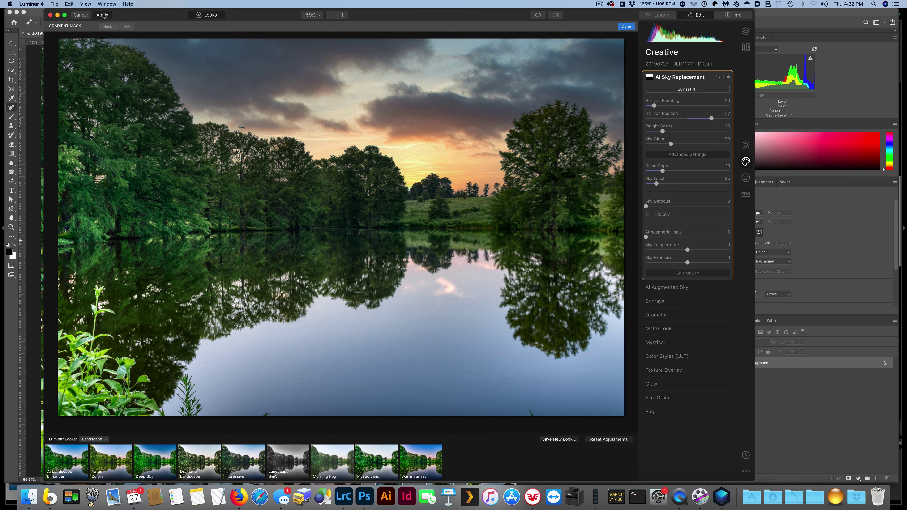
pyautogui.click(103, 16)
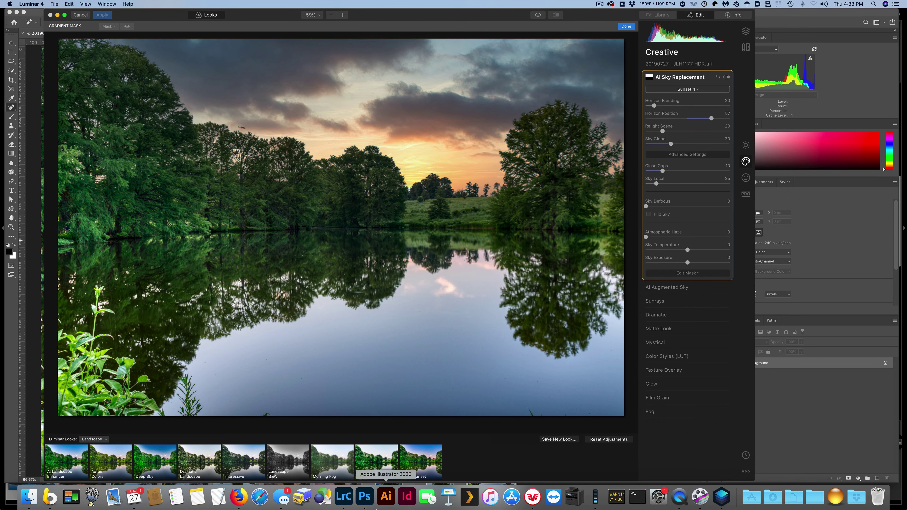
pyautogui.click(365, 502)
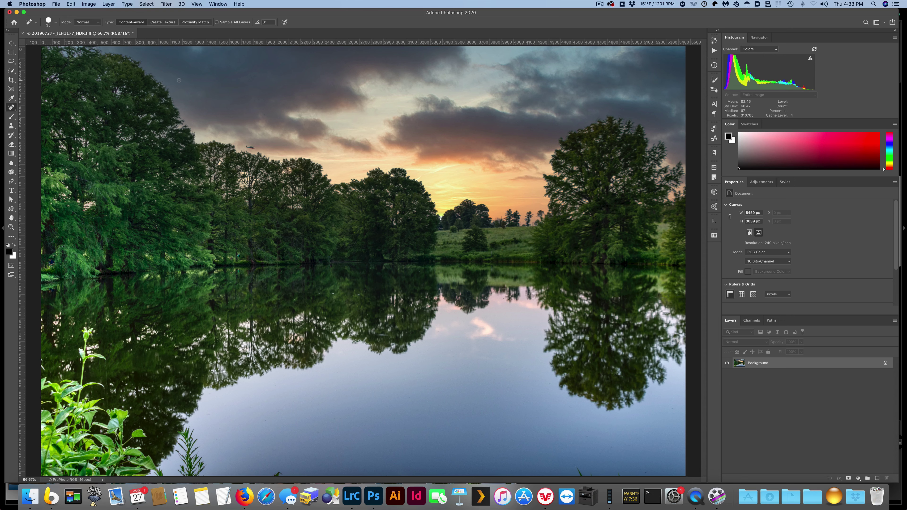
# Rotate the whole image 180° so that the lake reflection is uppermost.
pyautogui.click(89, 4)
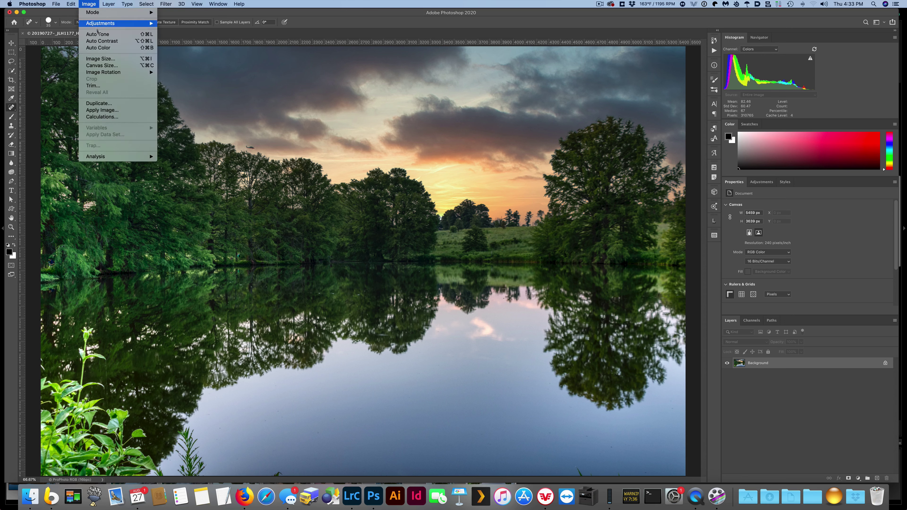
pyautogui.moveTo(127, 73)
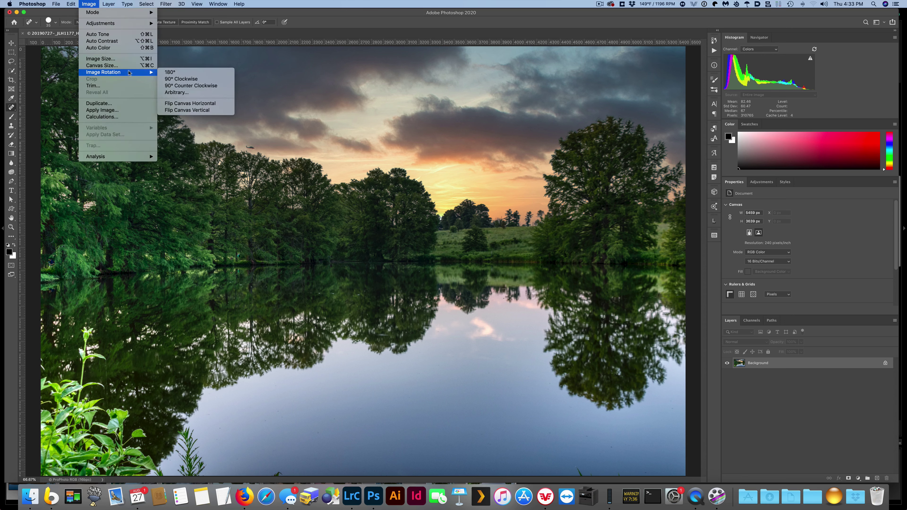
pyautogui.click(168, 71)
# Open the rotated image in the Skylum Luminar 4 filter again.
pyautogui.click(163, 4)
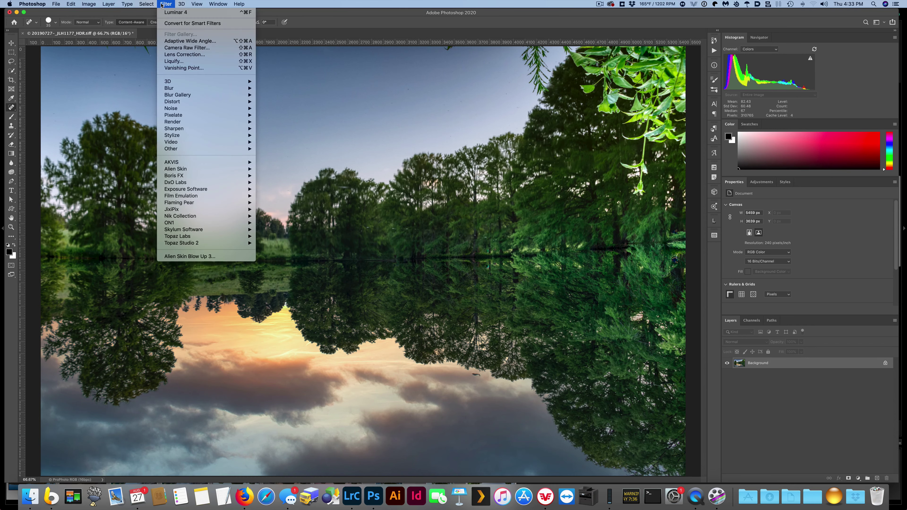
pyautogui.moveTo(221, 229)
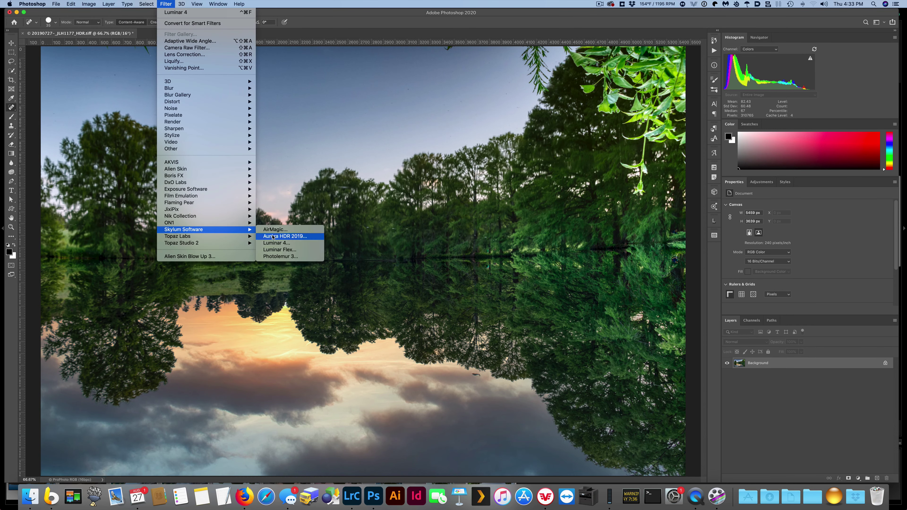
pyautogui.click(275, 244)
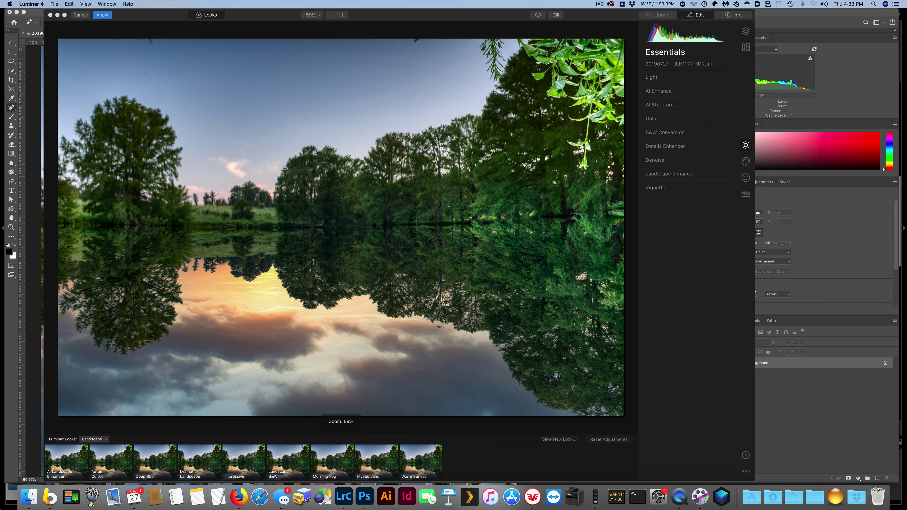
# Add a narrow horizontal gradient mask along the shoreline to the AI Sky Replacement filter, covering the upper half of the rotated image.
pyautogui.click(744, 161)
pyautogui.click(685, 81)
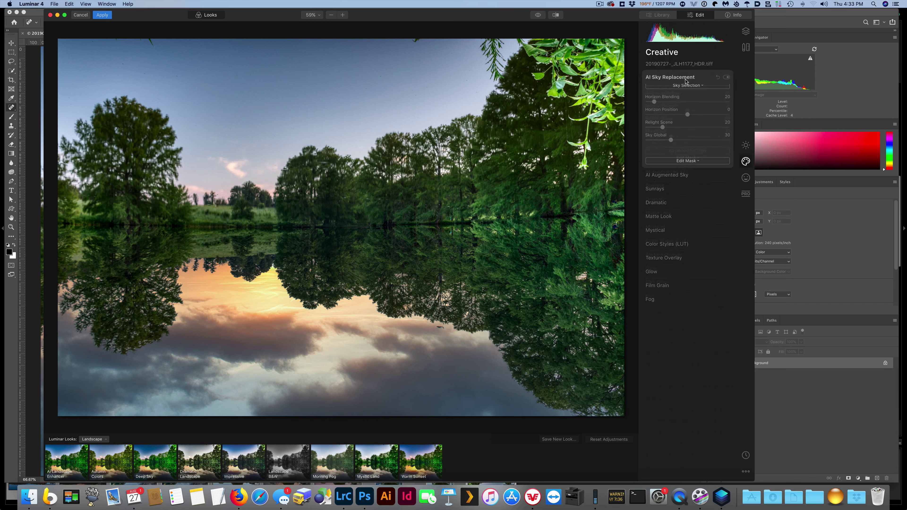
pyautogui.click(680, 164)
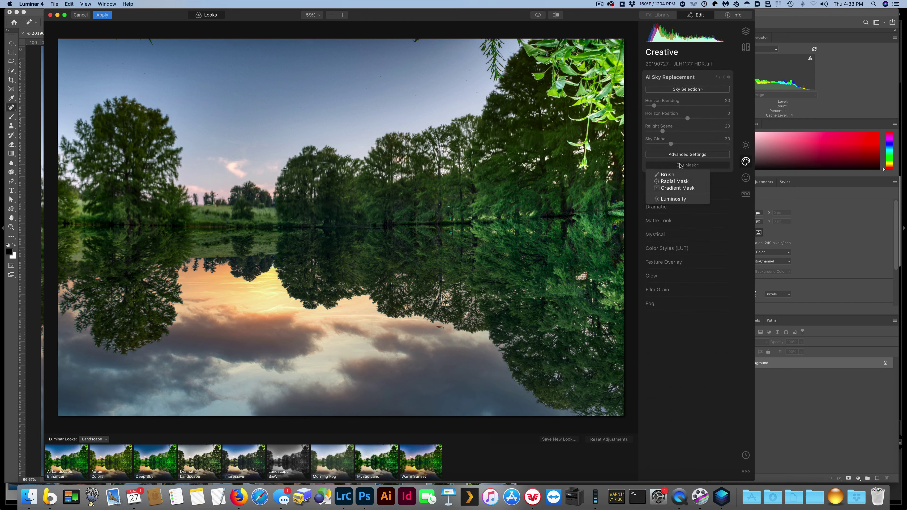
pyautogui.click(678, 188)
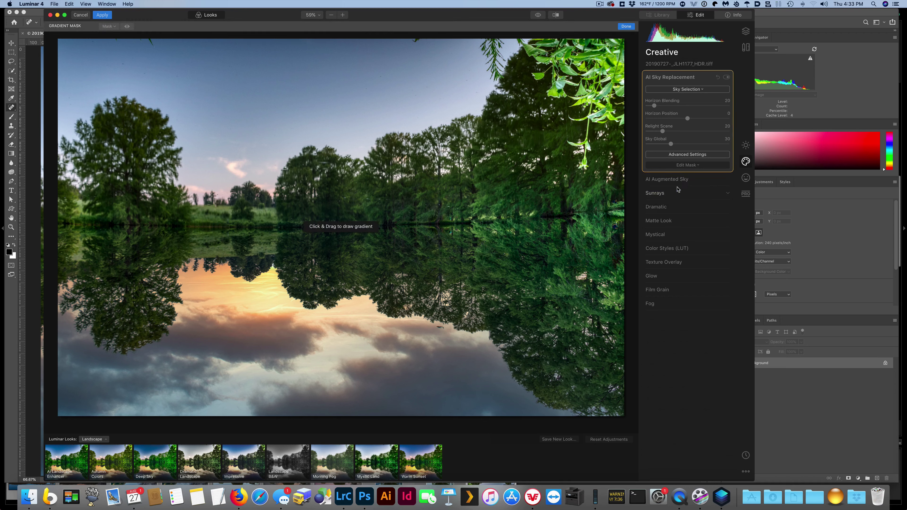
pyautogui.click(368, 219)
pyautogui.moveTo(368, 218); pyautogui.dragTo(369, 236)
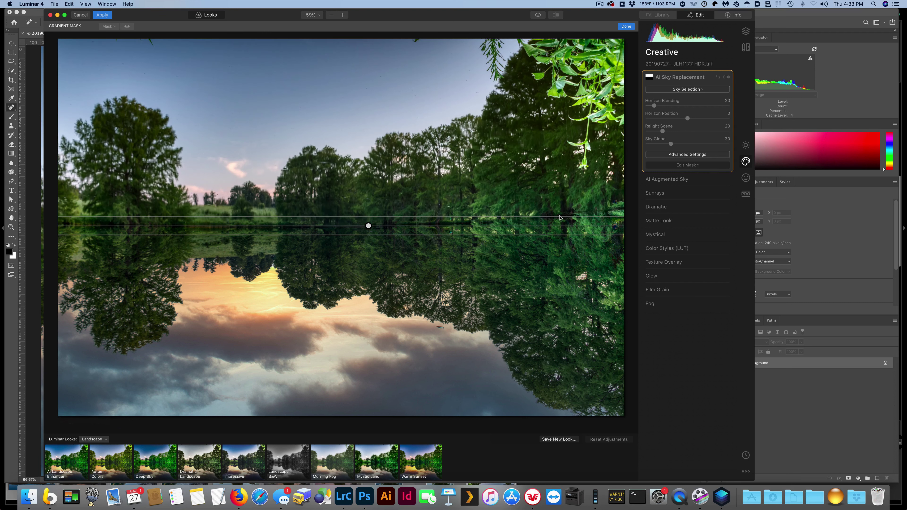
# Choose the Sunset 4 sky for the masked reflection area and flip the sky.
pyautogui.click(713, 90)
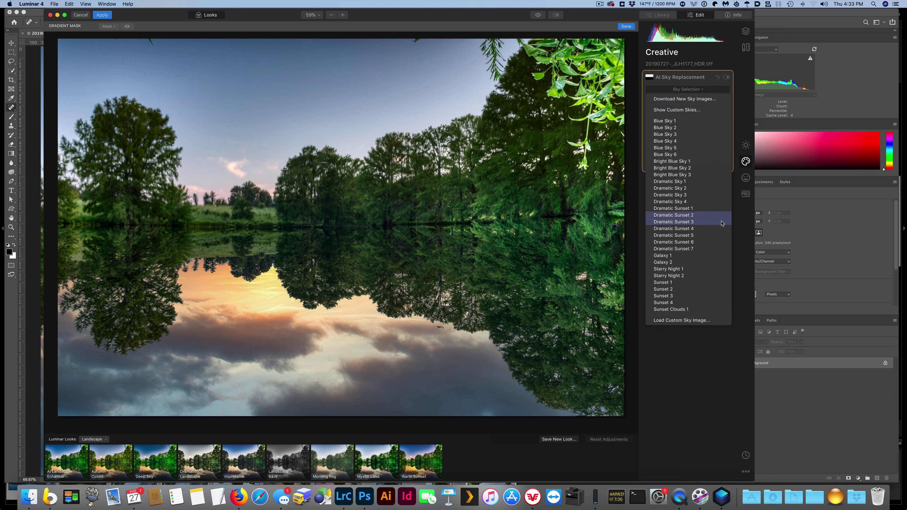
pyautogui.click(718, 303)
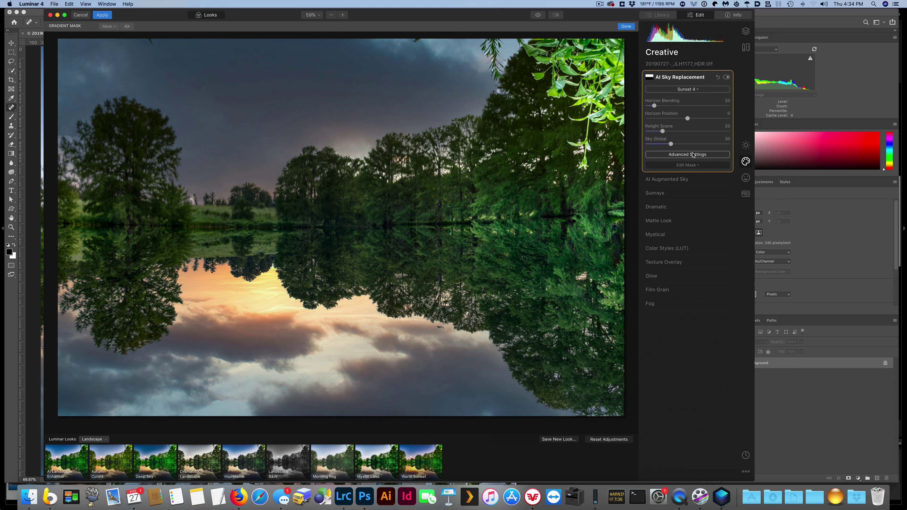
pyautogui.click(693, 155)
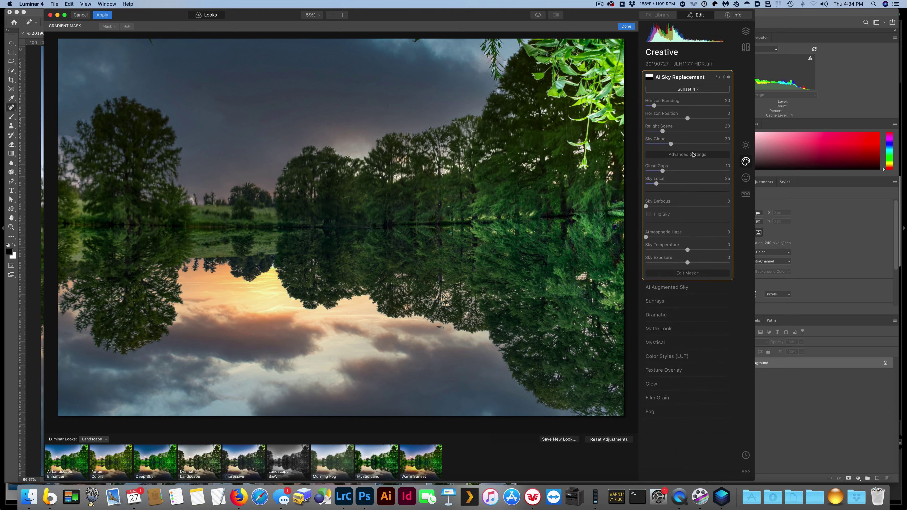
pyautogui.click(649, 214)
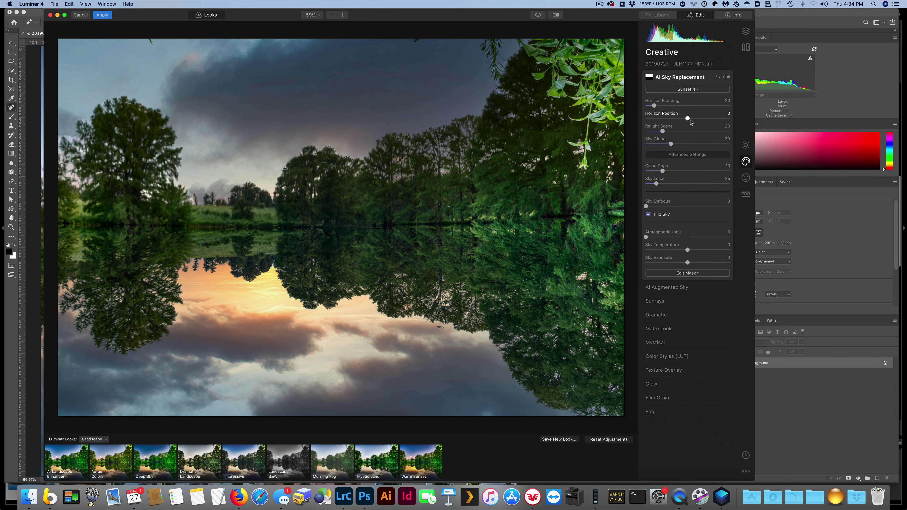
# Set the replacement sky's Horizon Position to 54 so that it mirrors the clouds below the shoreline.
pyautogui.moveTo(687, 119); pyautogui.dragTo(704, 118)
pyautogui.moveTo(705, 118); pyautogui.dragTo(711, 115)
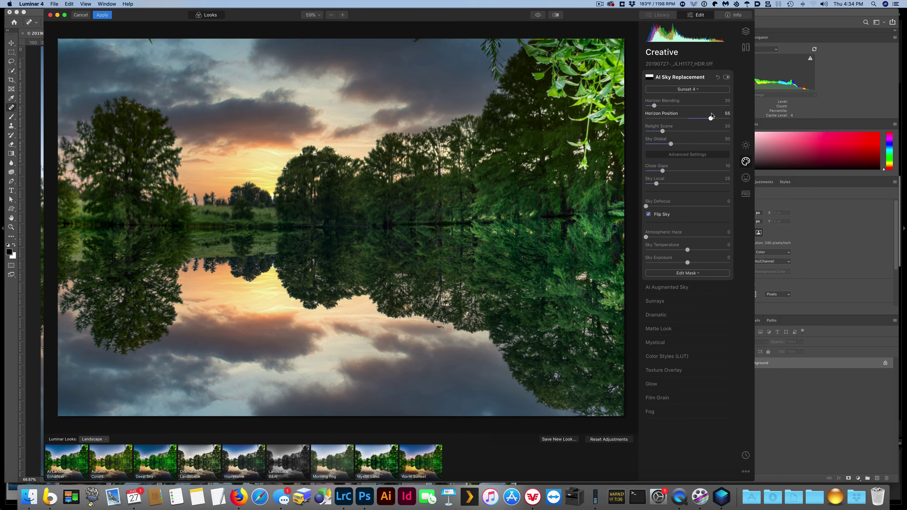
pyautogui.moveTo(711, 116); pyautogui.dragTo(711, 116)
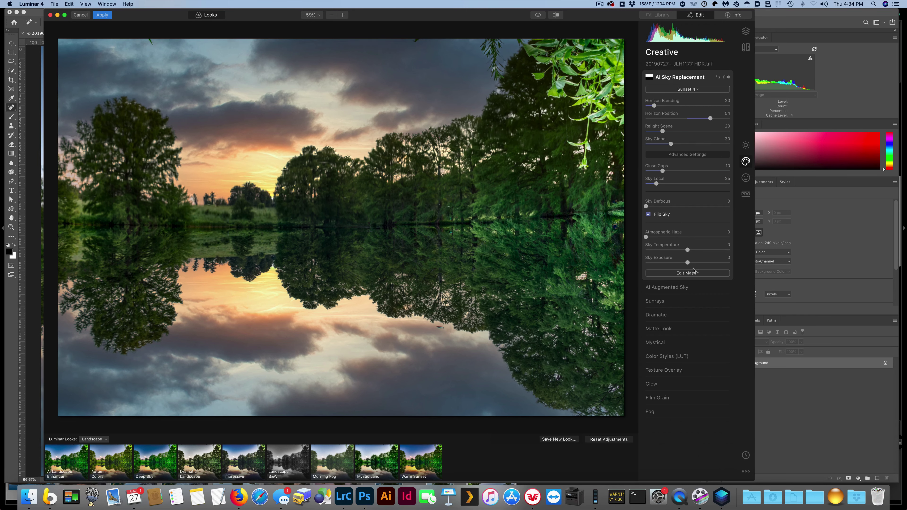
# Darken and soften the reflected sky by setting Sky Exposure to -47 and Sky Defocus to 18.
pyautogui.moveTo(687, 263); pyautogui.dragTo(664, 264)
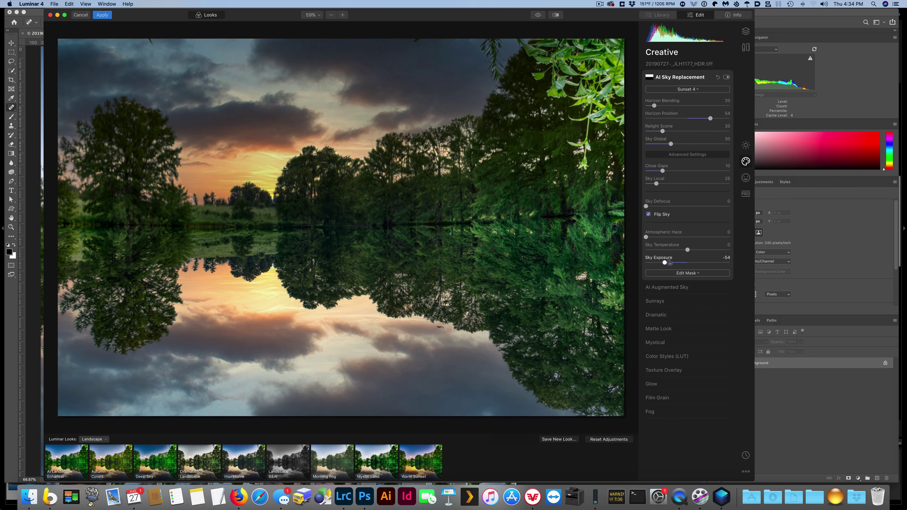
pyautogui.moveTo(646, 206); pyautogui.dragTo(662, 206)
pyautogui.moveTo(666, 264); pyautogui.dragTo(669, 264)
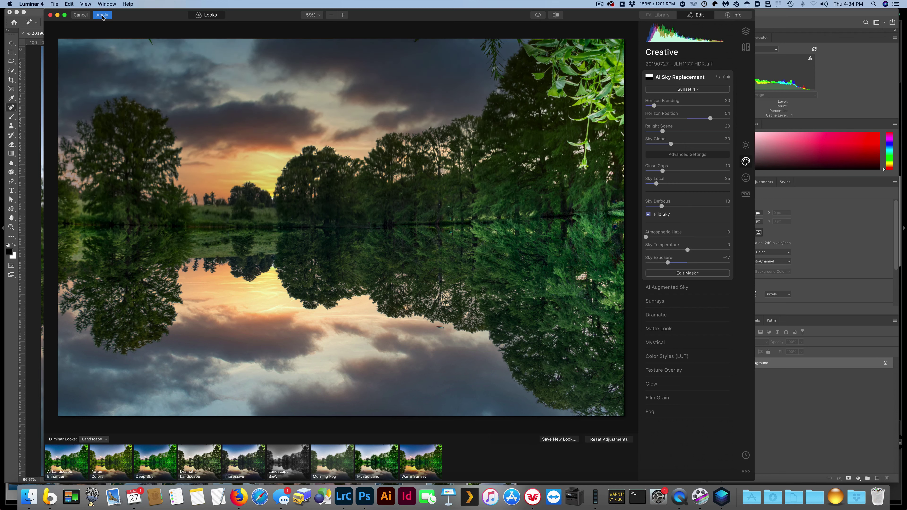
# Apply the reflection sky replacement and rotate the whole image 180° in Photoshop.
pyautogui.click(102, 16)
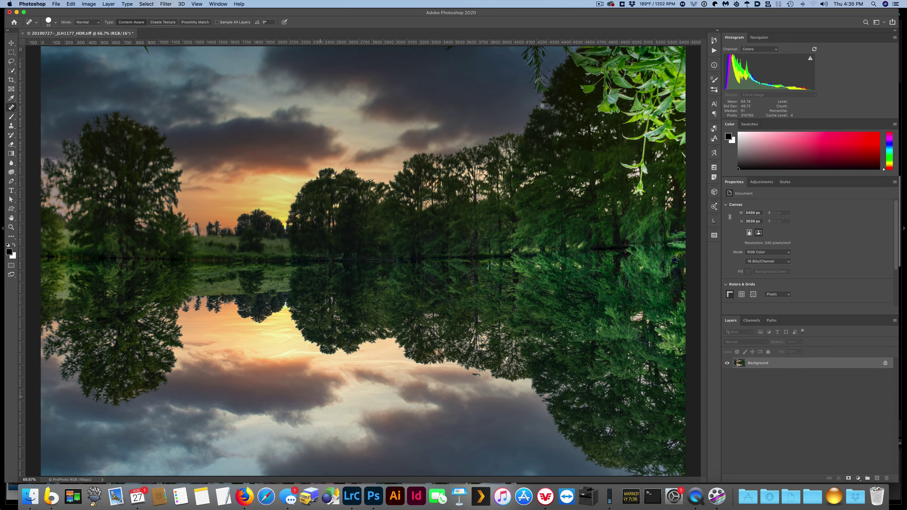
pyautogui.click(88, 4)
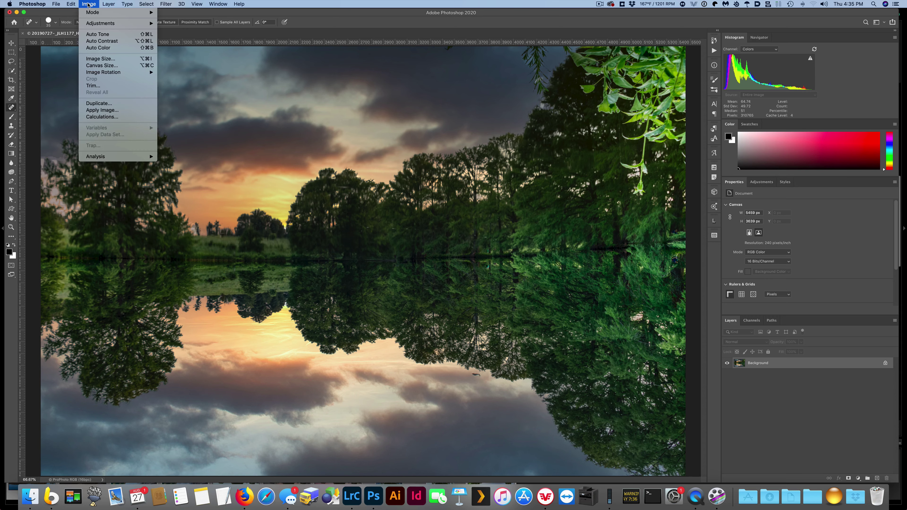
pyautogui.moveTo(114, 72)
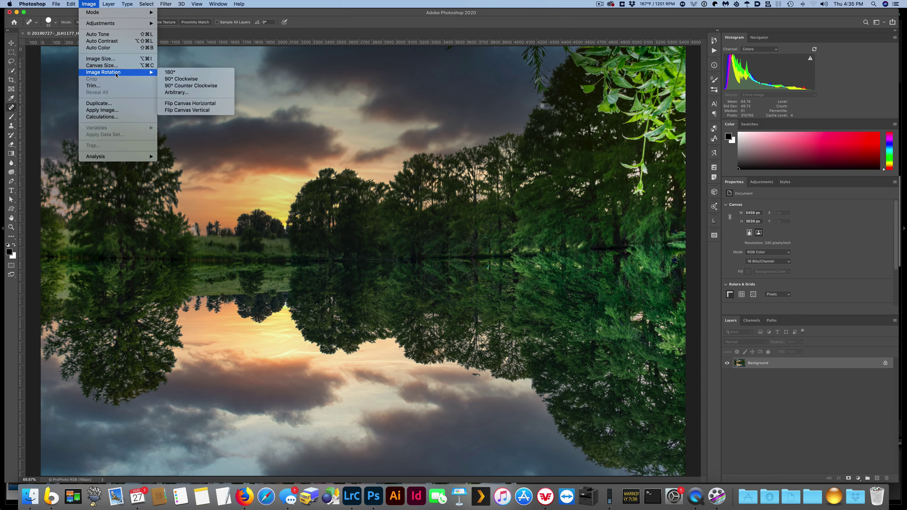
pyautogui.click(175, 73)
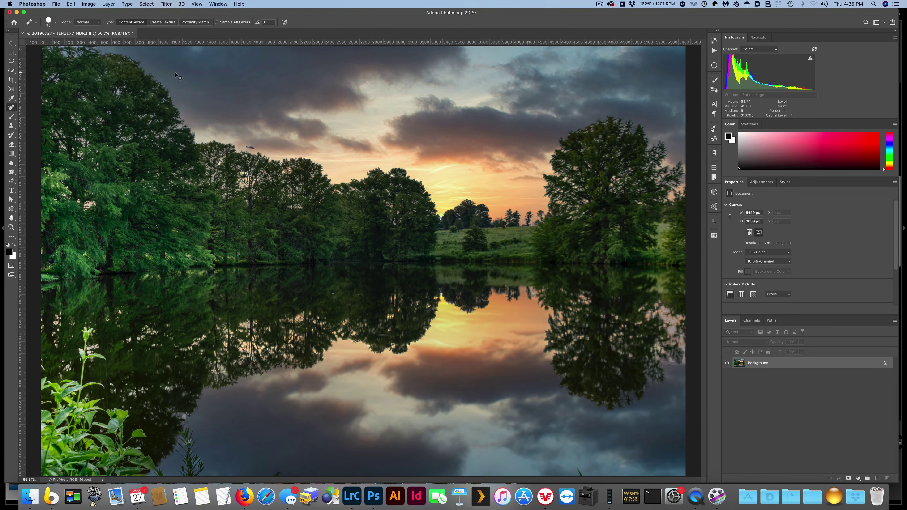
# Examine the shoreline, the tree reflections and the replaced sky in the water at 200% magnification.
pyautogui.press('super+minus')
pyautogui.press('super+minus')
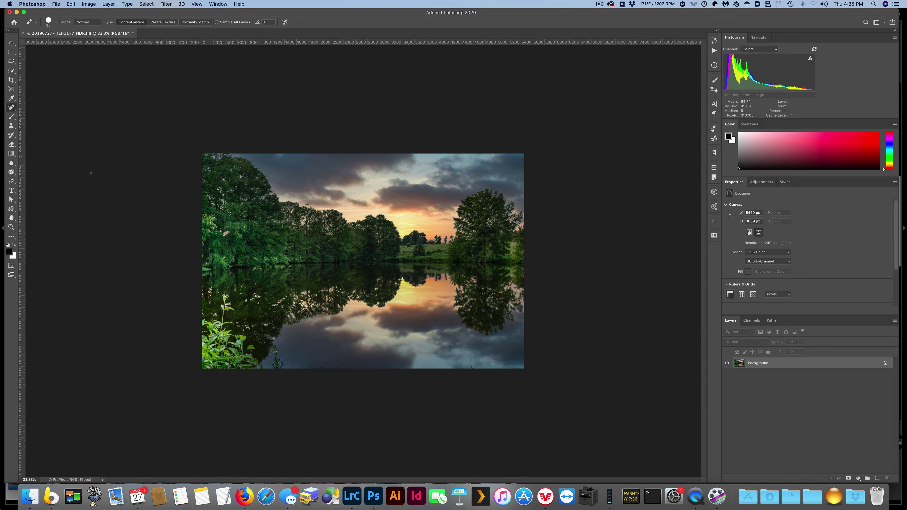
pyautogui.doubleClick(11, 218)
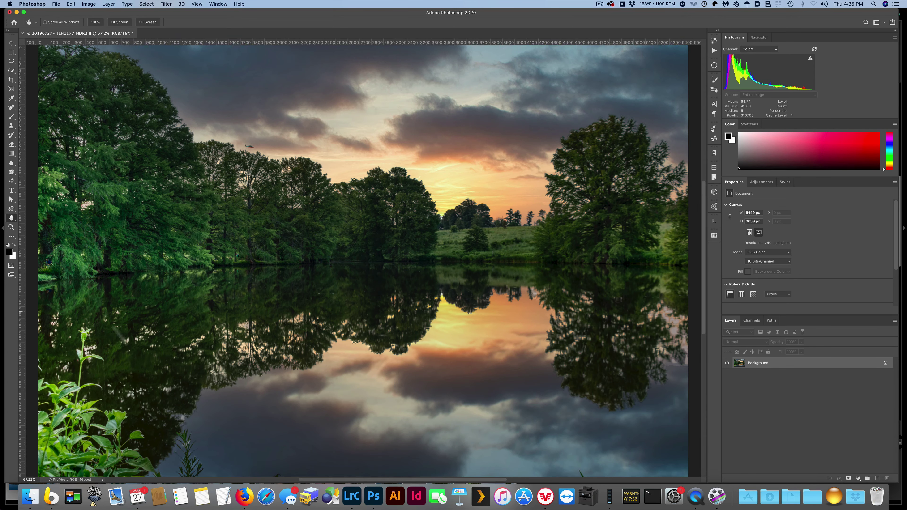
pyautogui.scroll(6, 261, 397)
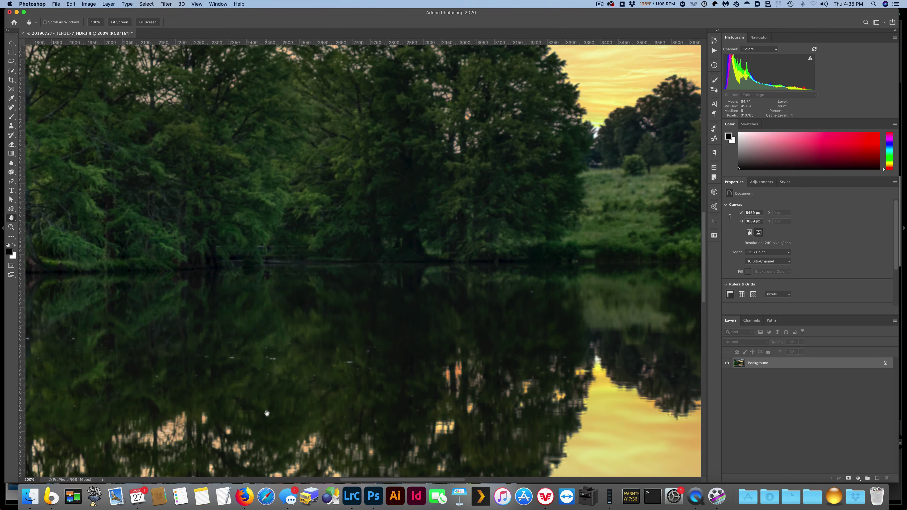
pyautogui.moveTo(266, 413); pyautogui.dragTo(470, 184)
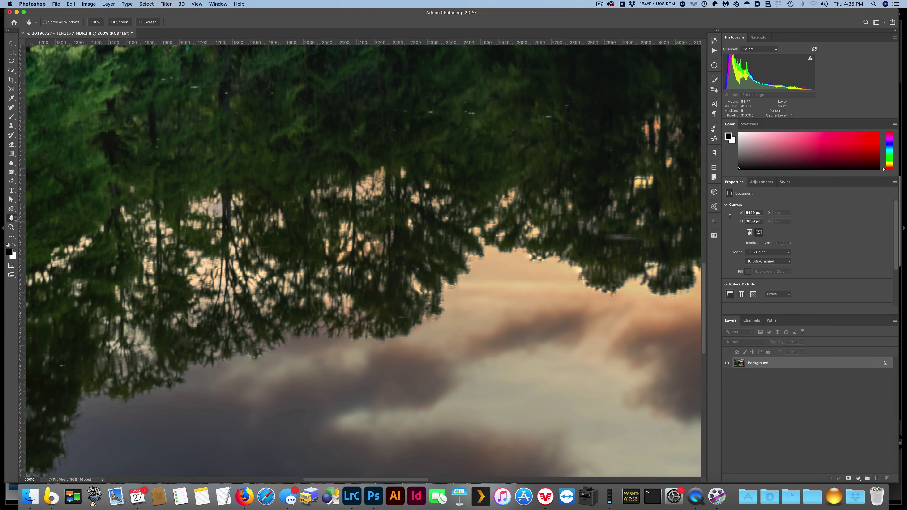
# Fit the photo to the window, save the edited file and switch to Lightroom.
pyautogui.doubleClick(11, 219)
pyautogui.press('super+s')
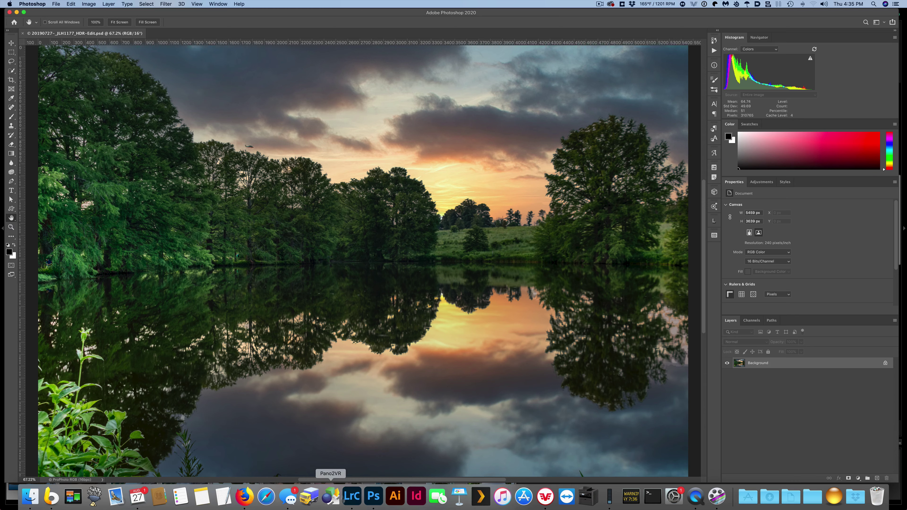
pyautogui.click(346, 495)
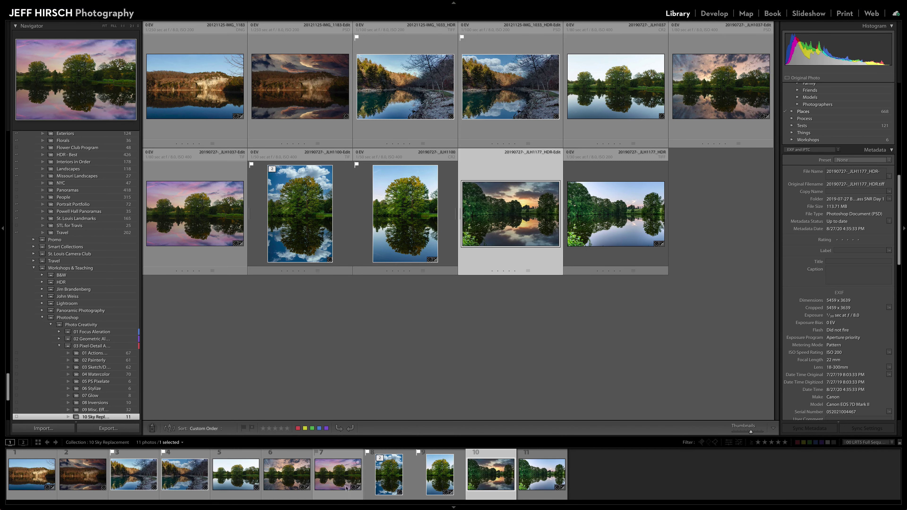
# Open the saved sunset lake edit in single-photo view and examine its tree and sky reflections at 1:1.
pyautogui.doubleClick(499, 236)
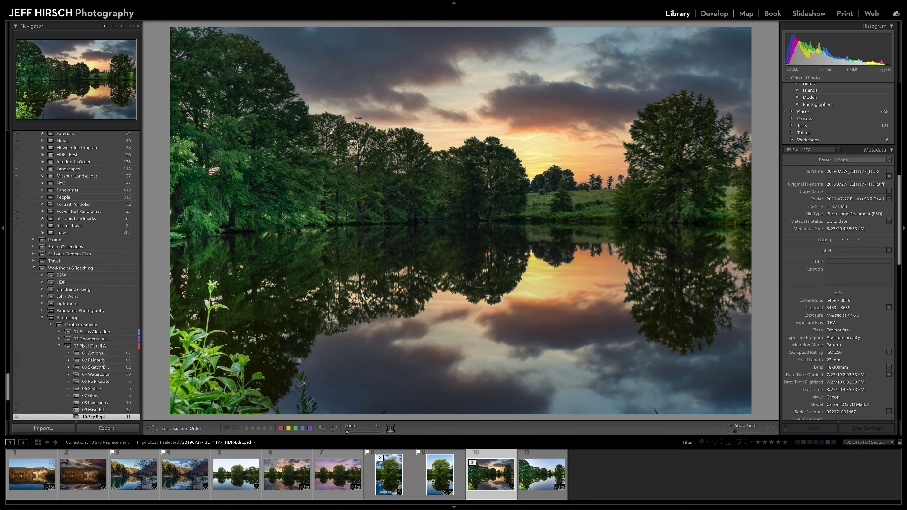
pyautogui.click(374, 294)
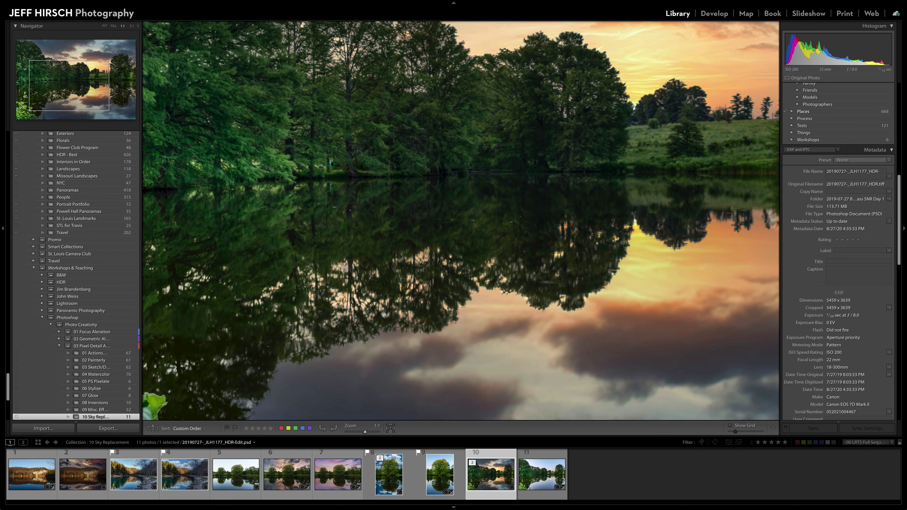
pyautogui.click(405, 348)
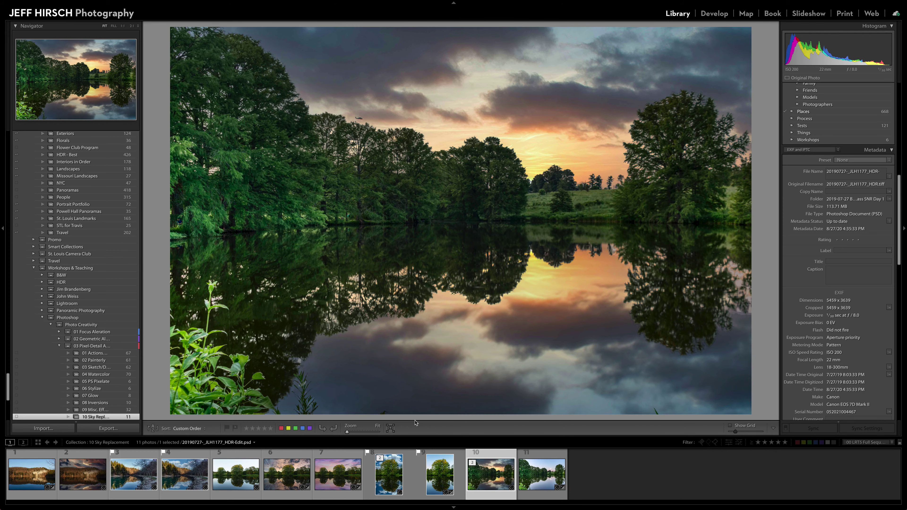
# Review other edited lake photos in the 10 Sky Replacement collection at full view, comparing their skies and water reflections.
pyautogui.press('g')
pyautogui.doubleClick(280, 111)
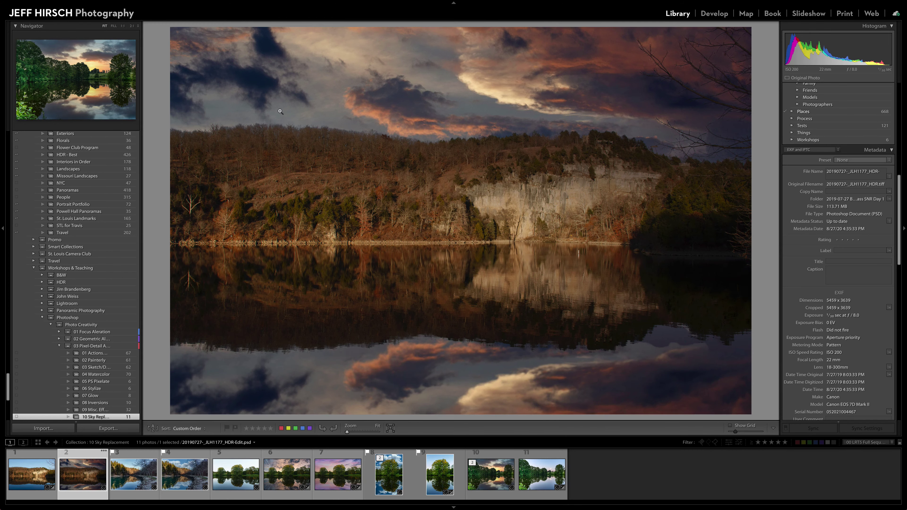
pyautogui.click(195, 484)
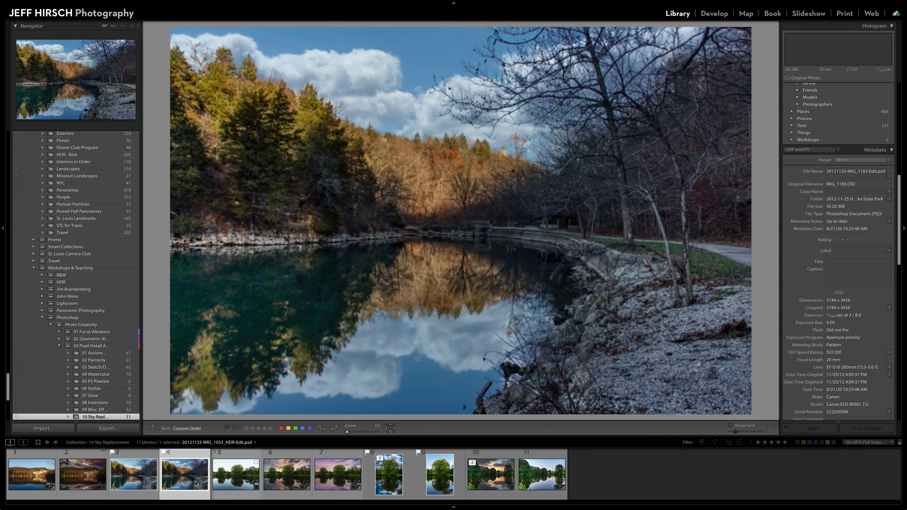
pyautogui.click(290, 486)
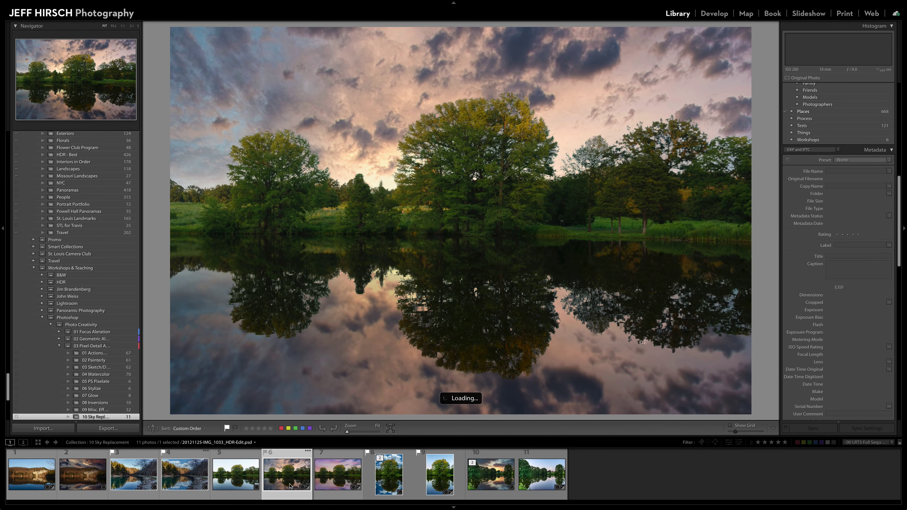
pyautogui.click(337, 482)
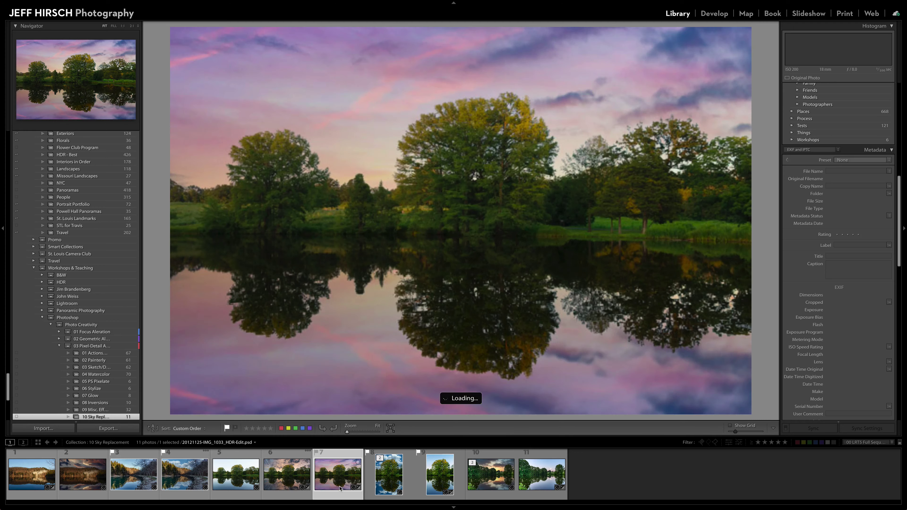